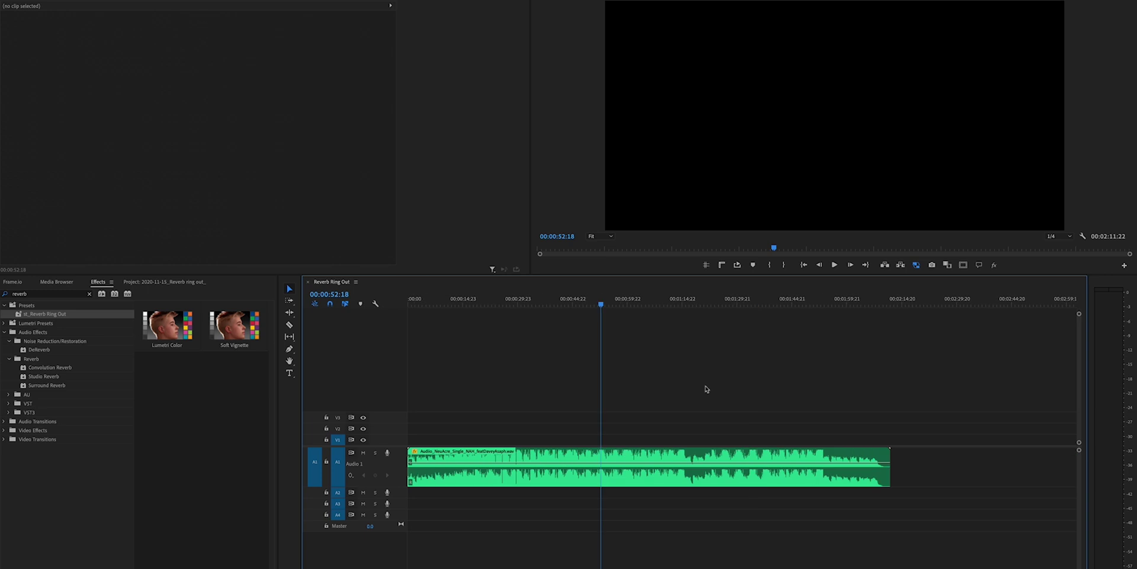
Play the music track from about 00:00:37:23 to listen for a possible ending point.
key(equal)
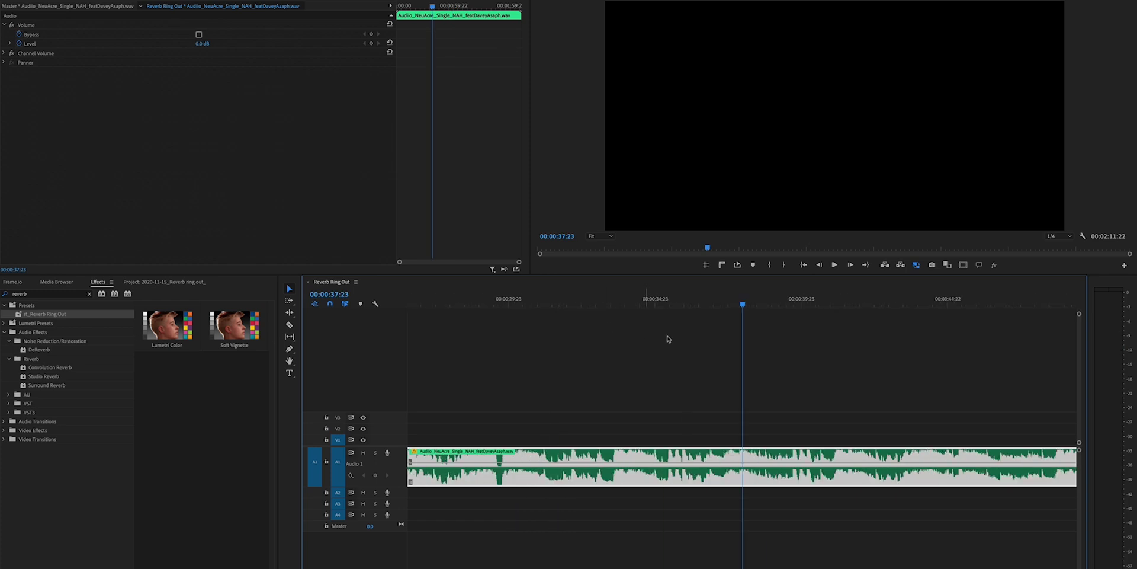
scroll(655, 342, right, 3)
scroll(655, 342, left, 3)
key(equal)
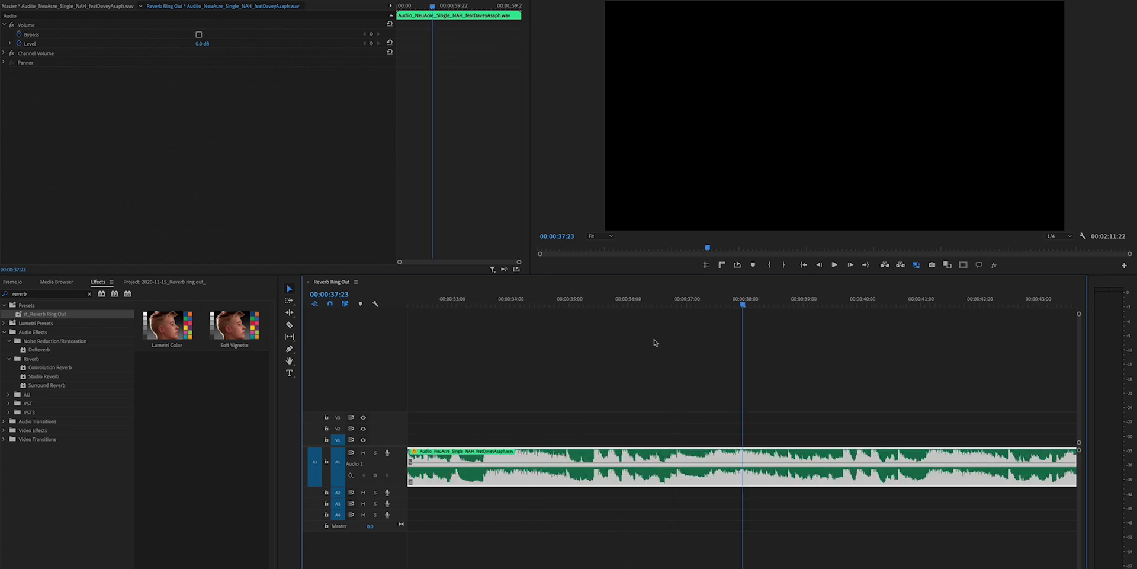
scroll(655, 342, down, 3)
click(685, 373)
key(space)
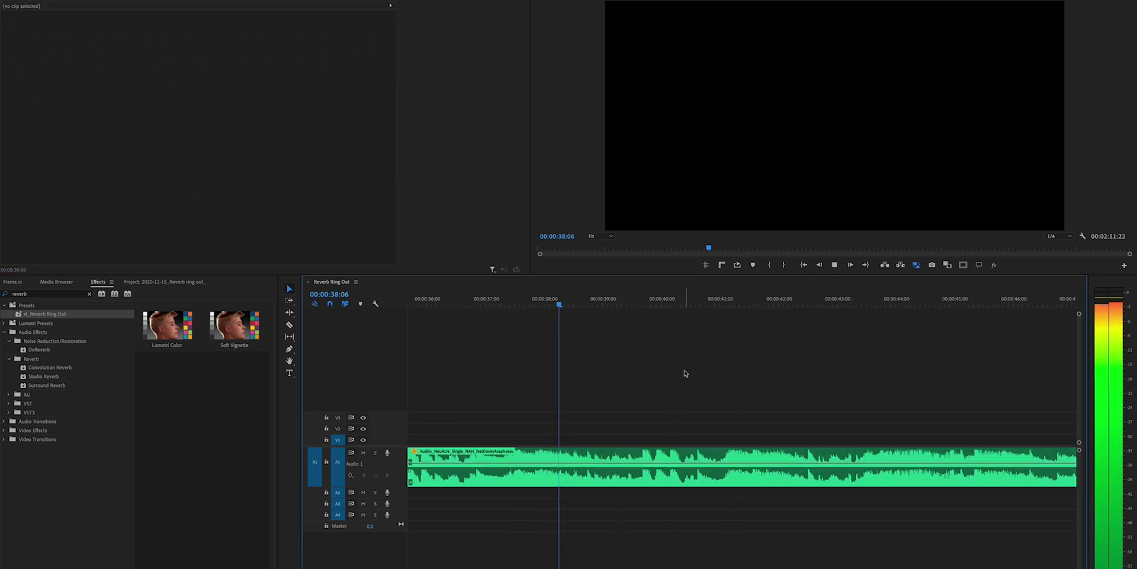
Split the music clip at 00:00:53:01.
key(minus)
key(equal)
key(equal)
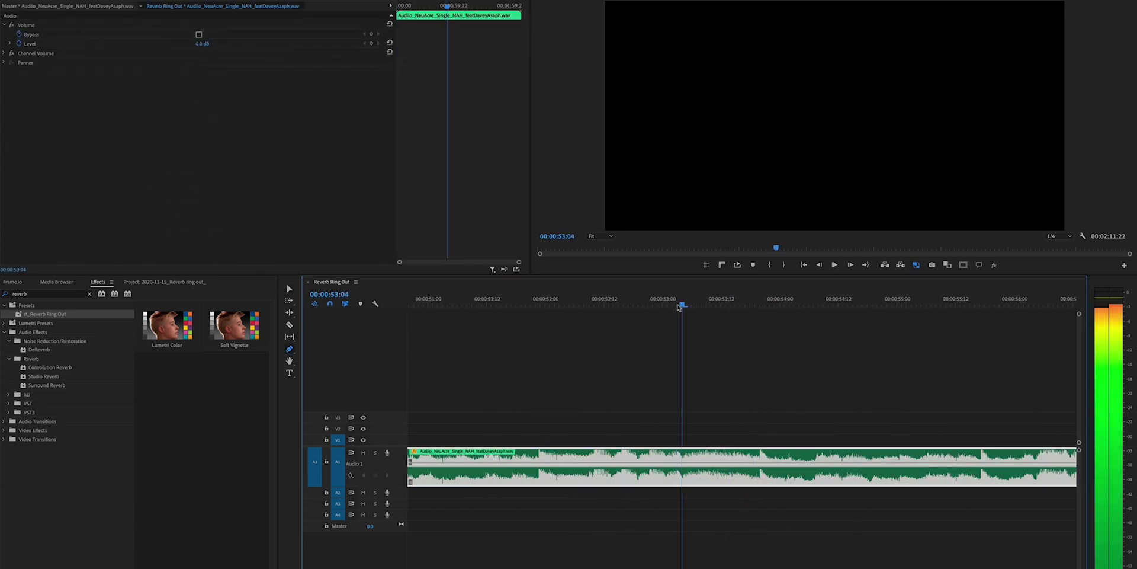
key(space)
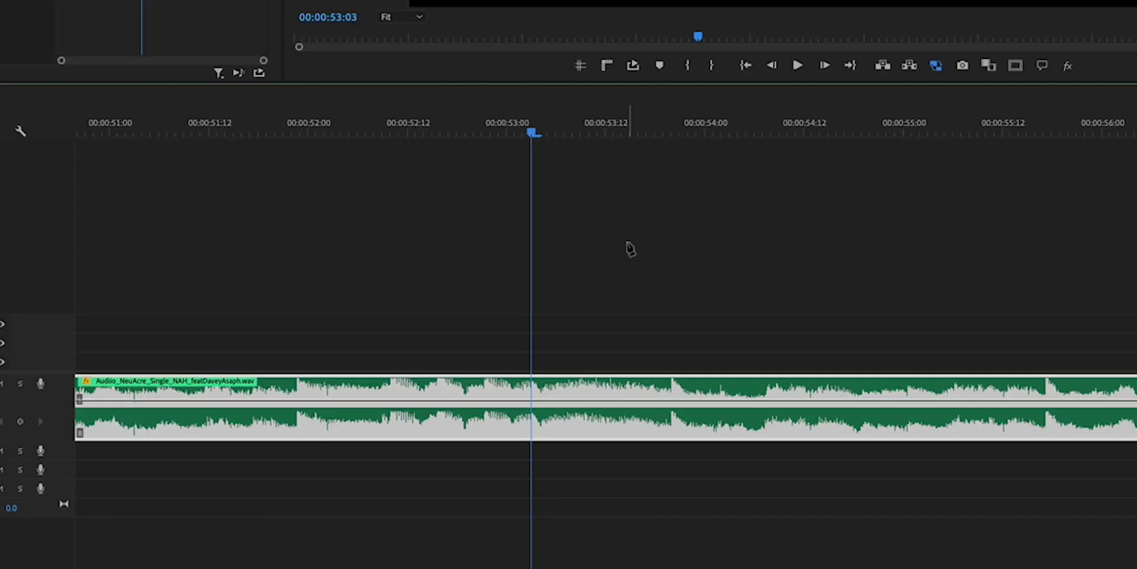
key(Left)
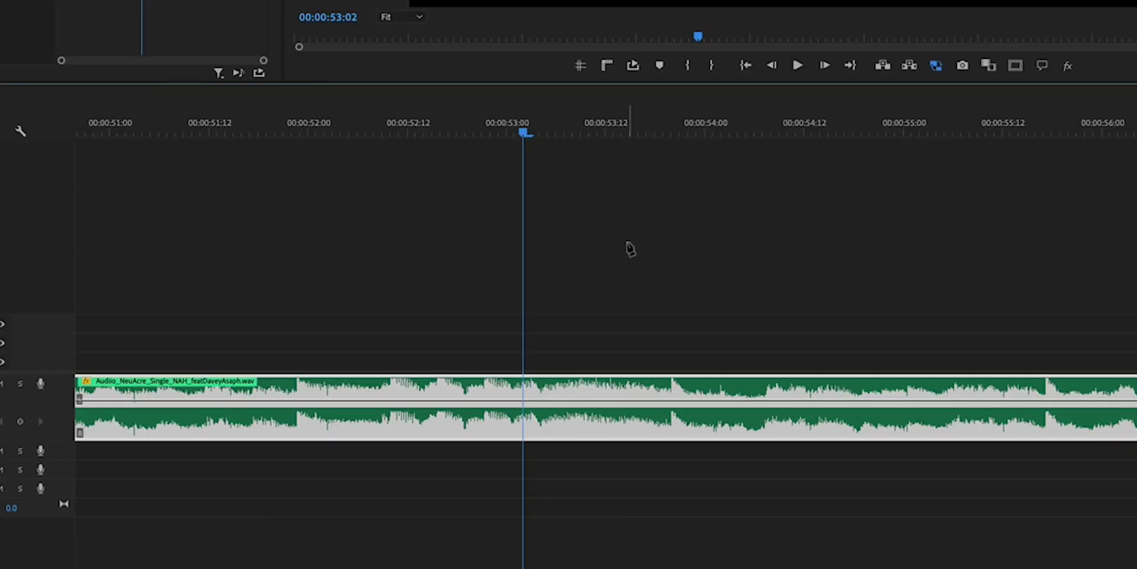
key(Left)
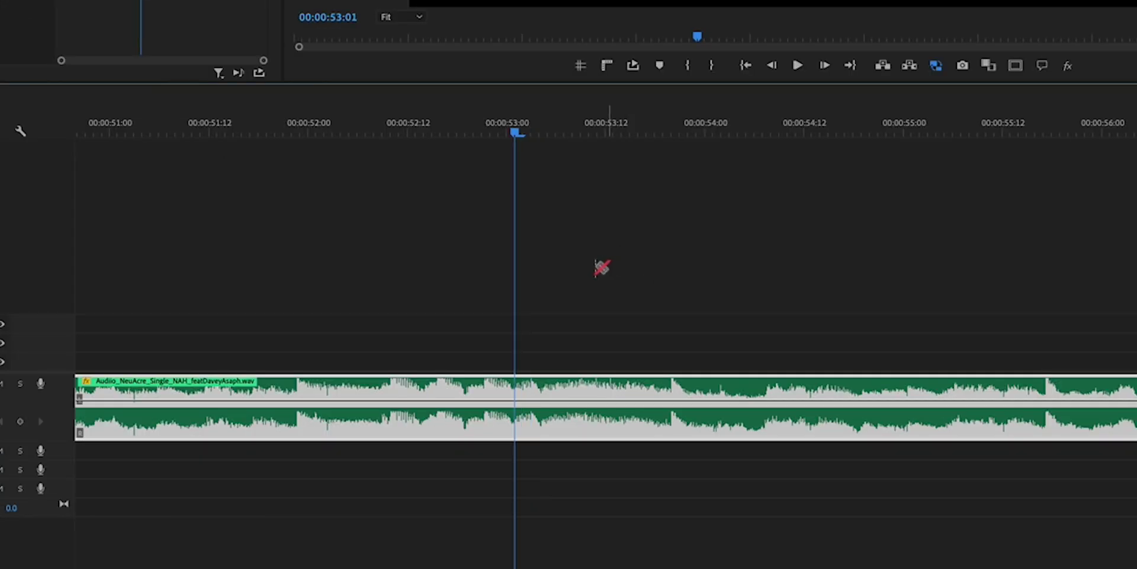
key(ctrl+k)
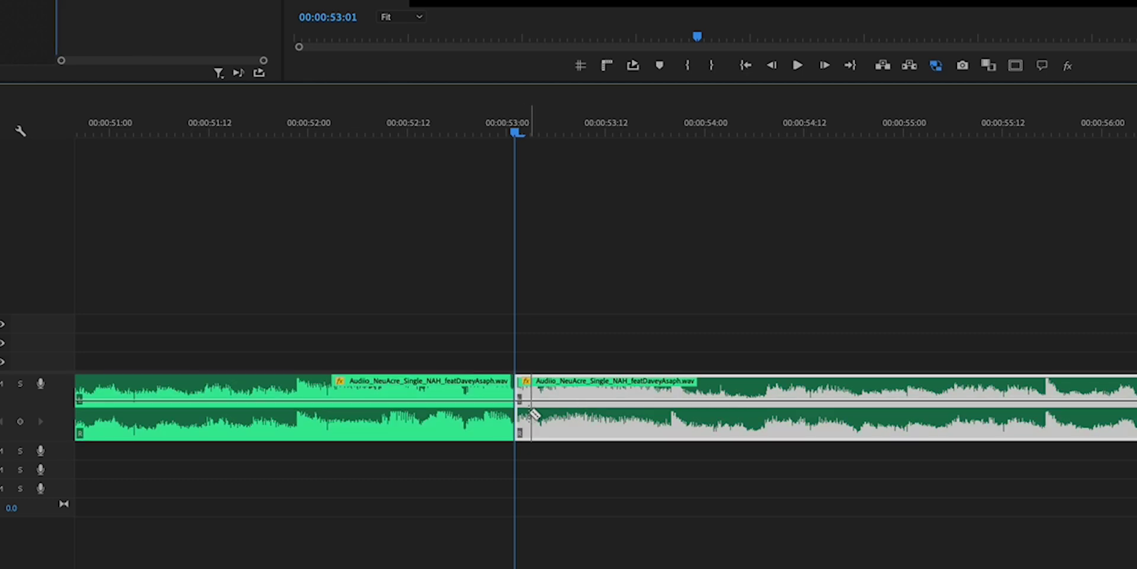
Keyframe the volume of the segment after the cut so it drops to silence from about 00:00:53:04.
scroll(534, 416, down, 2)
key(space)
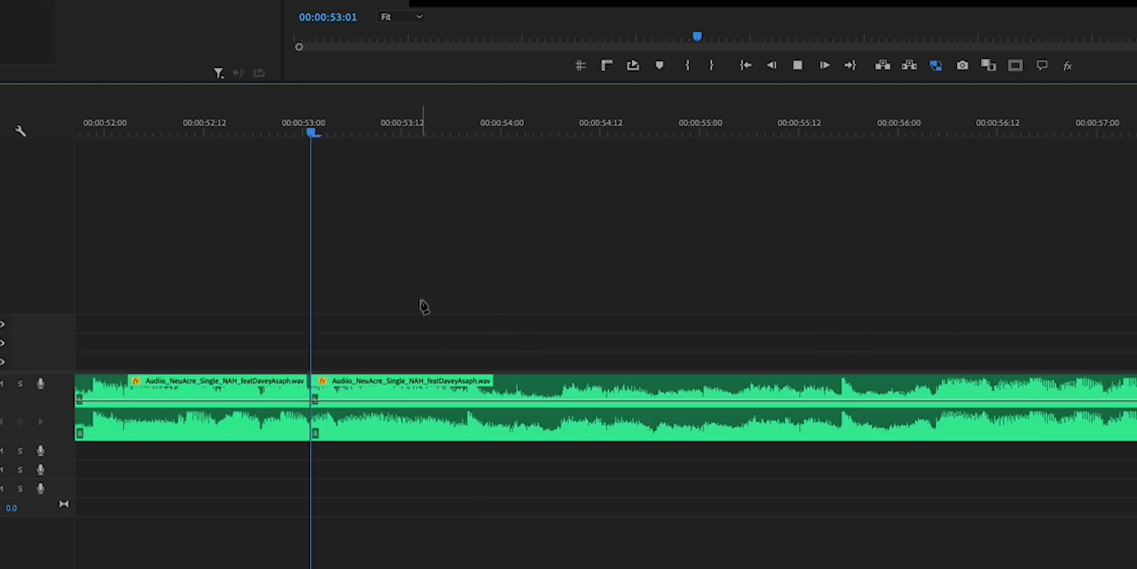
key(space)
drag(301, 130, 338, 127)
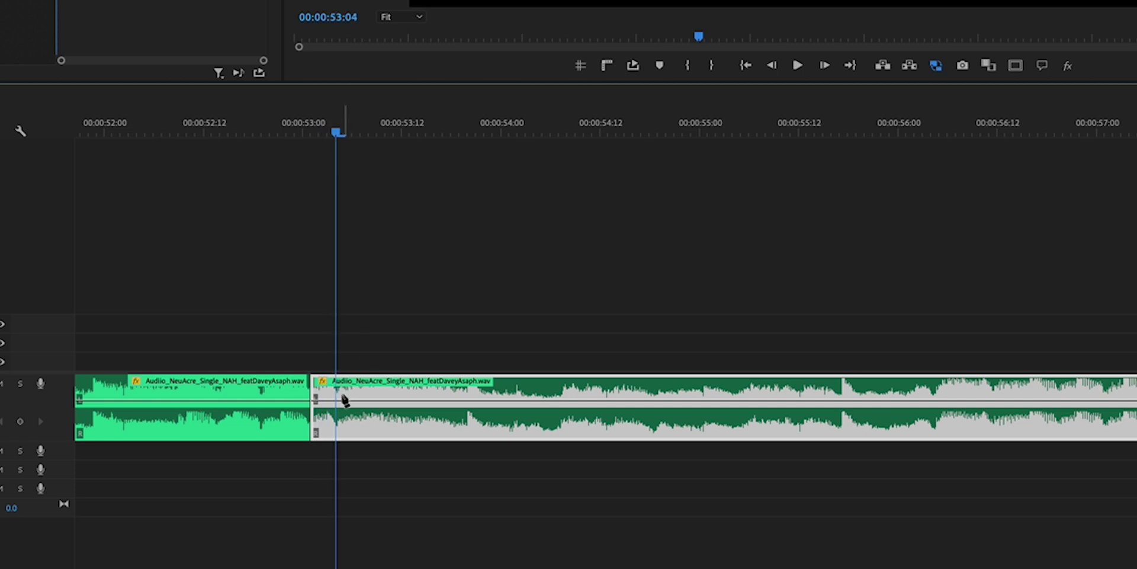
drag(357, 400, 357, 434)
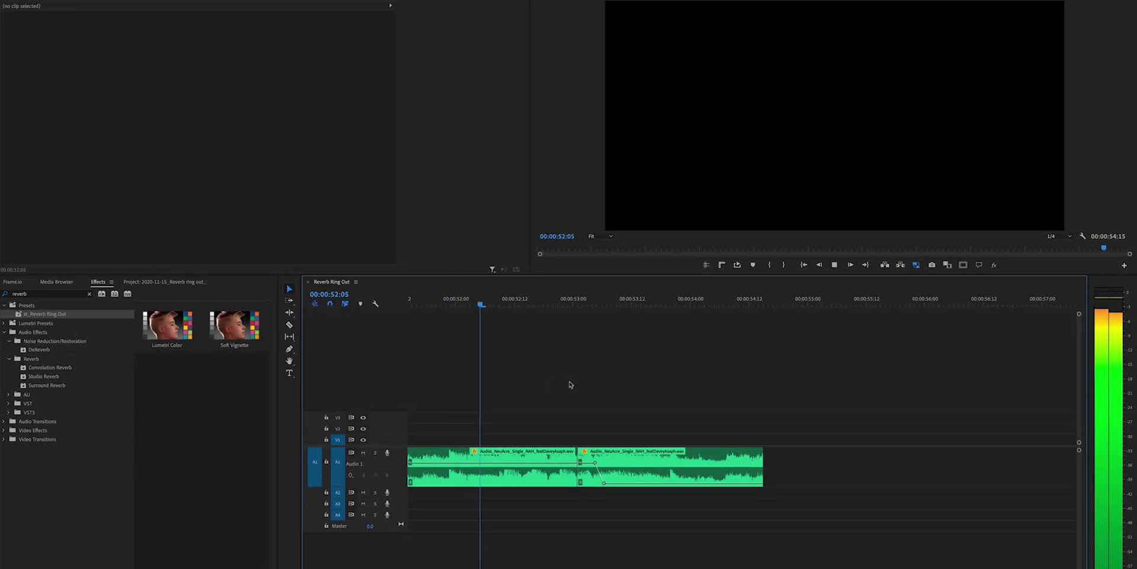
Play back the music across the cut to hear how the volume drop sounds.
key(space)
key(XF86AudioRaiseVolume)
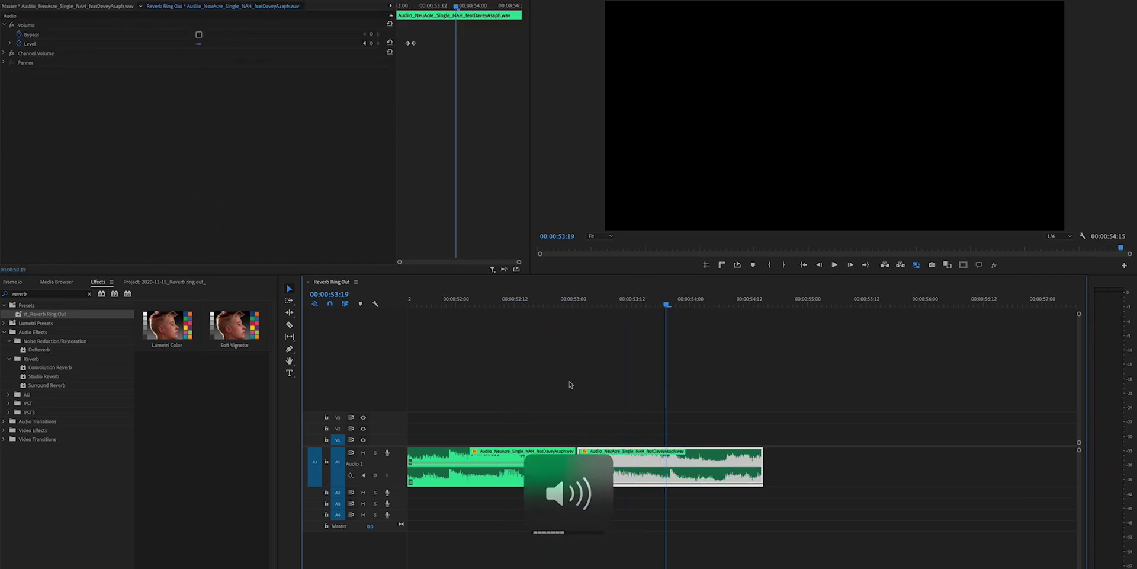
scroll(583, 338, up, 2)
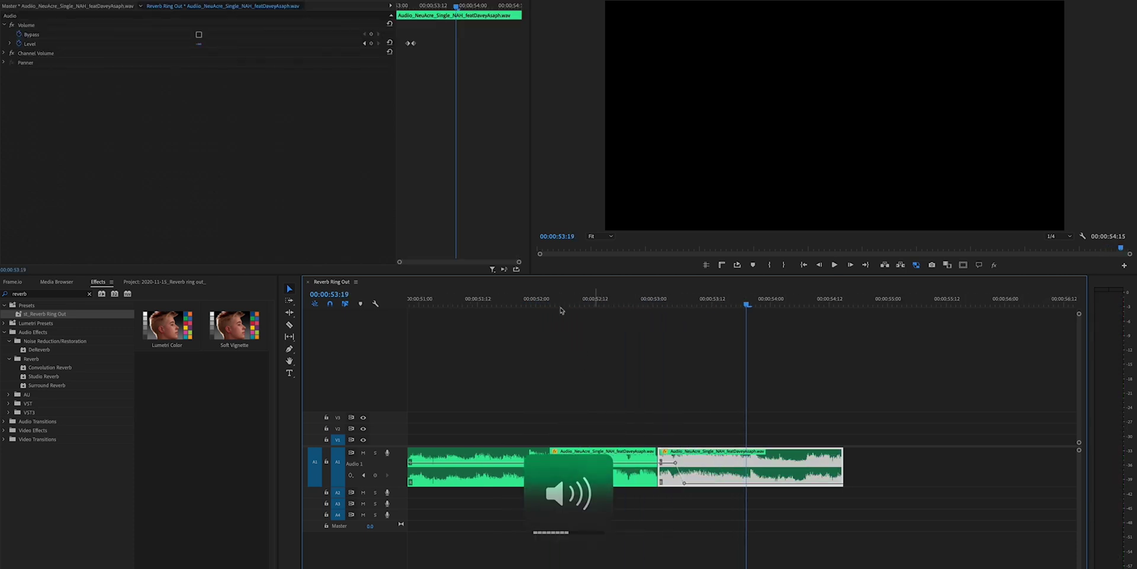
click(499, 306)
key(XF86AudioLowerVolume)
key(space)
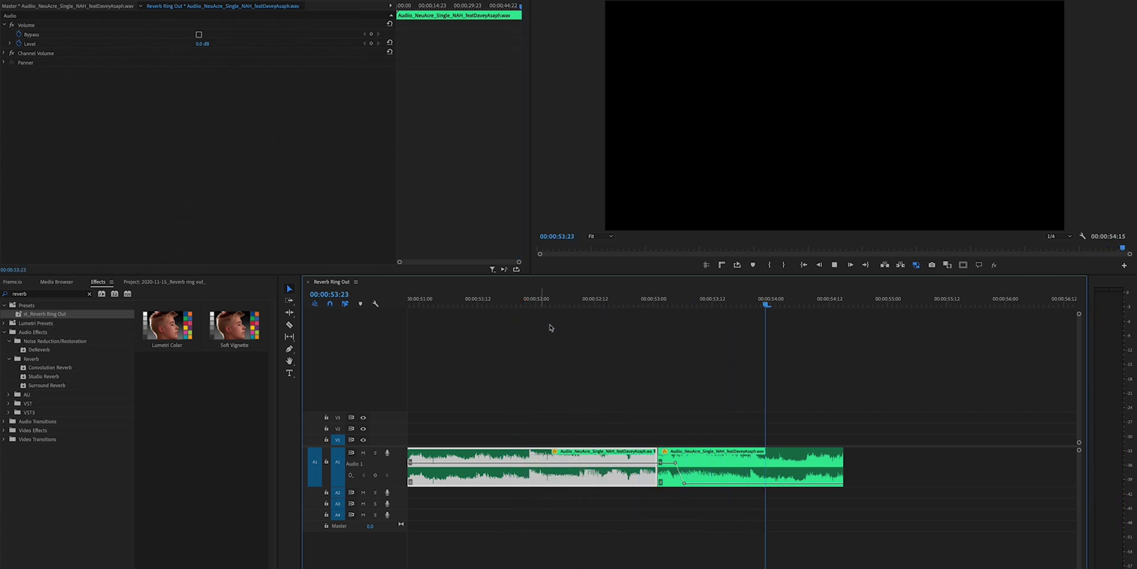
key(space)
drag(629, 301, 555, 304)
key(space)
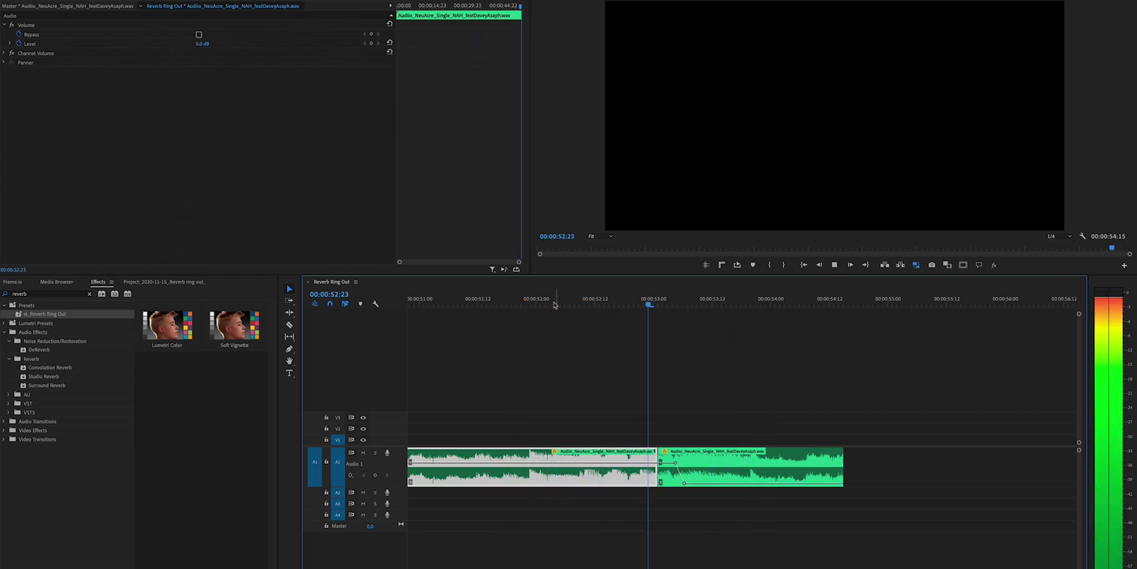
key(space)
Apply the st_Reverb Ring Out preset to the segment after the cut and play back the ending.
click(503, 349)
drag(52, 314, 137, 326)
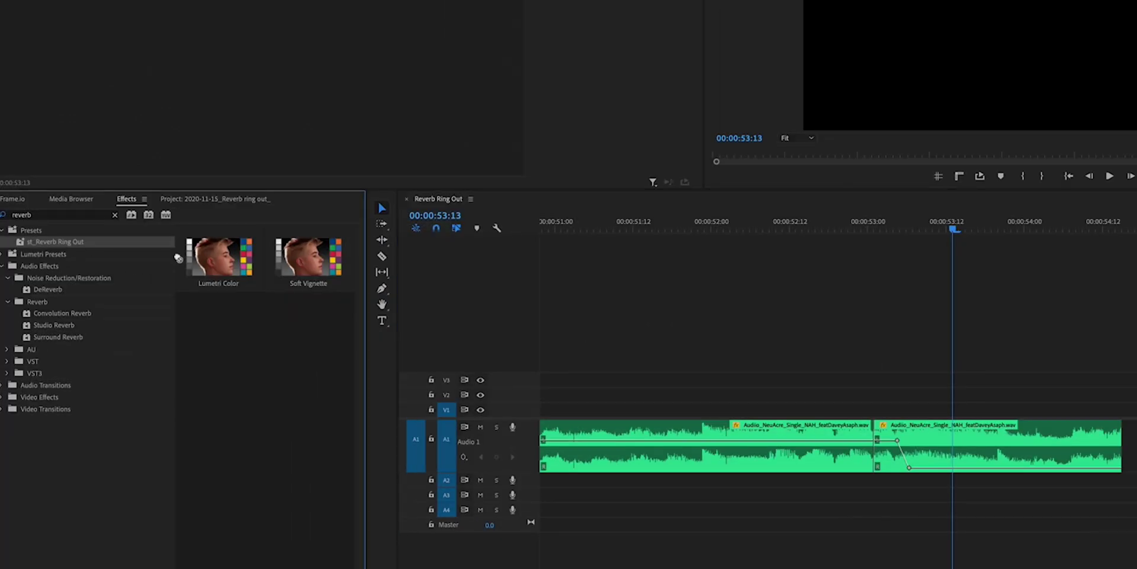
click(921, 443)
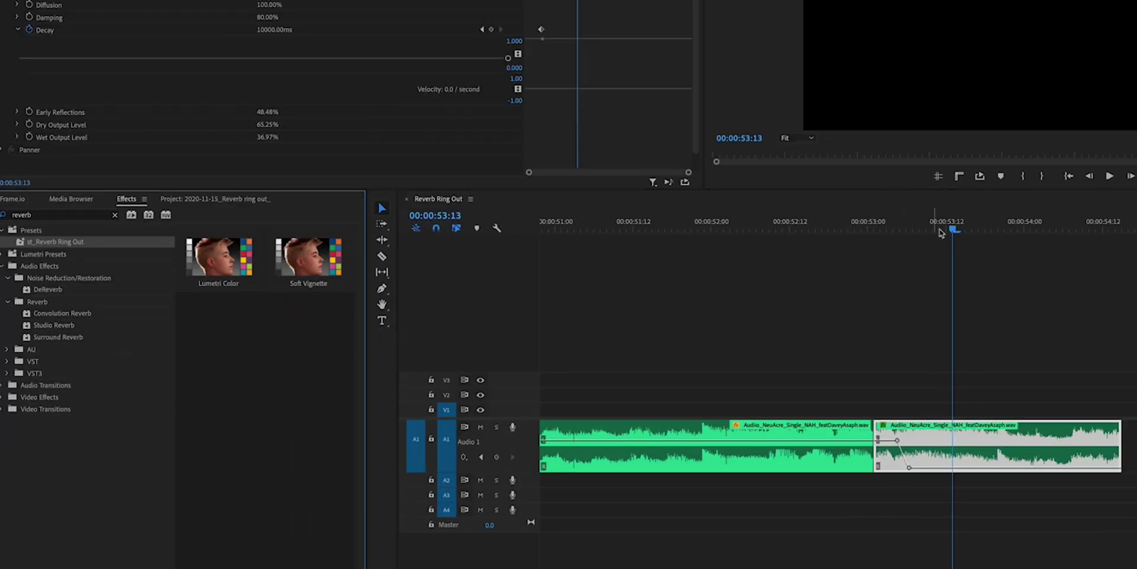
drag(964, 230, 711, 255)
key(space)
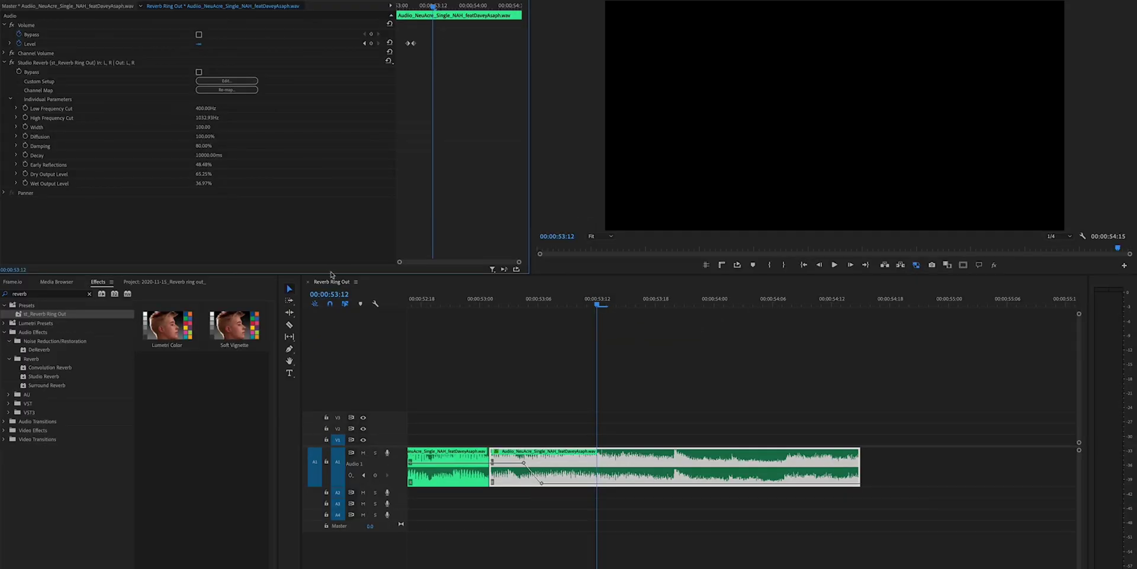
Expand the Studio Reverb's Wet Output Level slider and play back the ending across the cut.
click(15, 183)
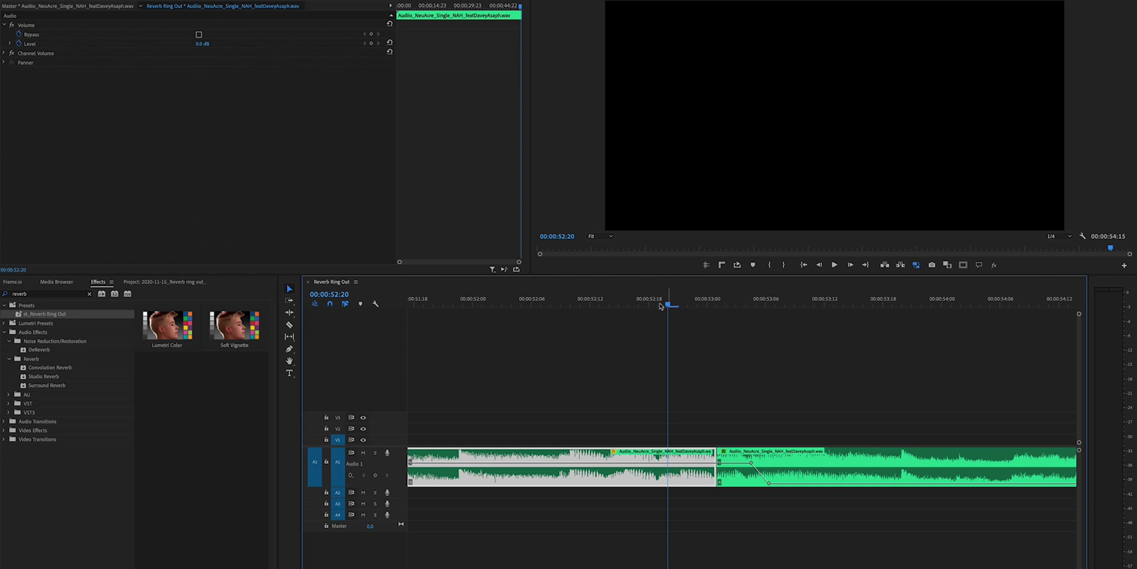
drag(660, 306, 541, 306)
click(693, 338)
key(space)
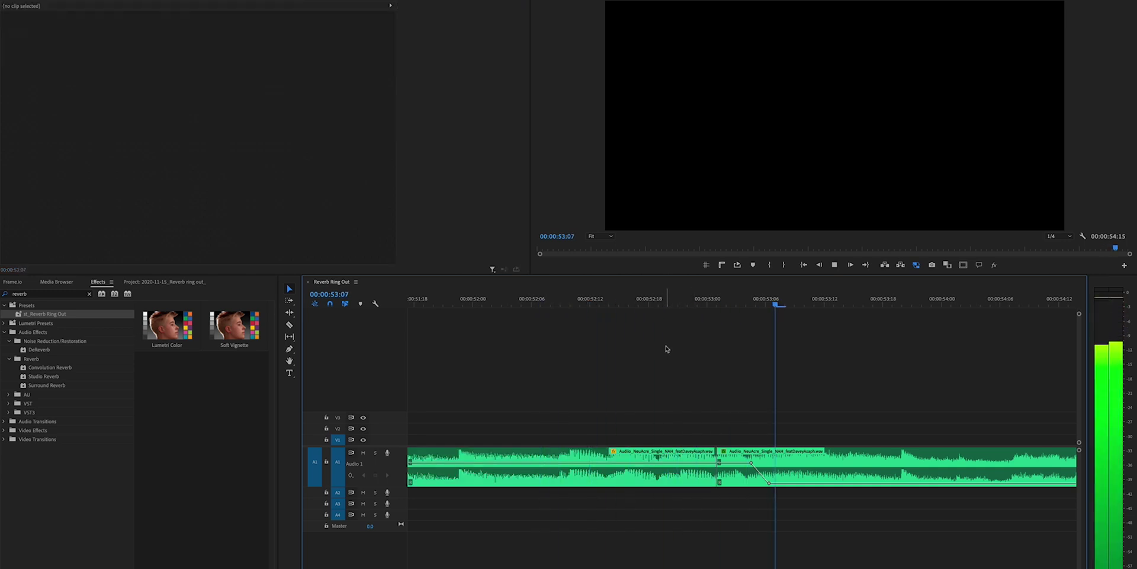
key(space)
Extend the reverb segment's end to 00:00:58:21 and play back the longer ring-out.
key(minus)
key(minus)
drag(745, 475, 994, 470)
drag(712, 304, 526, 313)
click(660, 343)
key(space)
scroll(700, 367, left, 5)
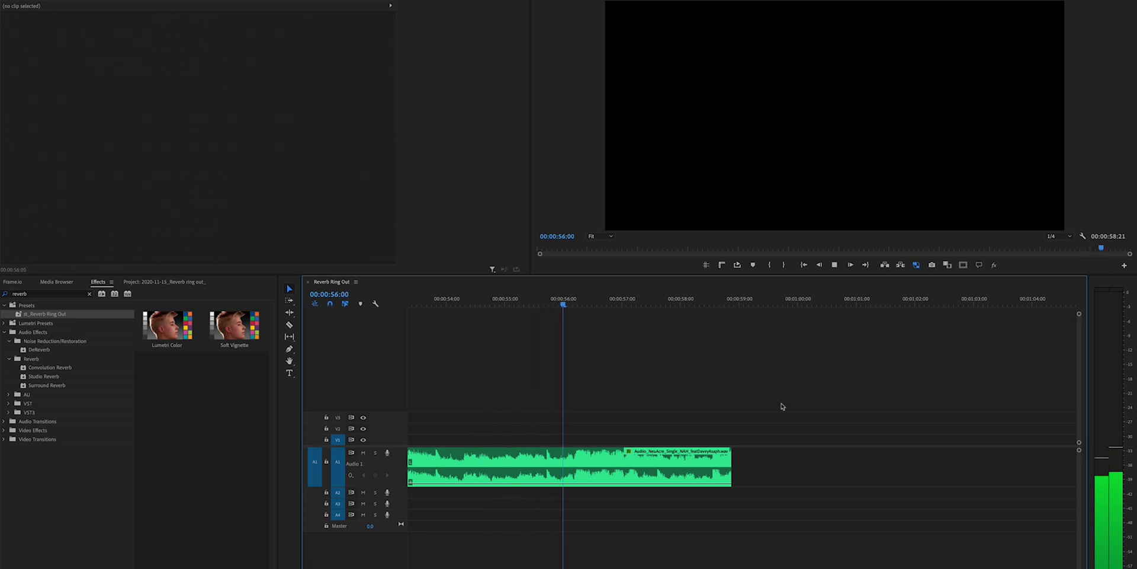
scroll(654, 387, left, 3)
key(space)
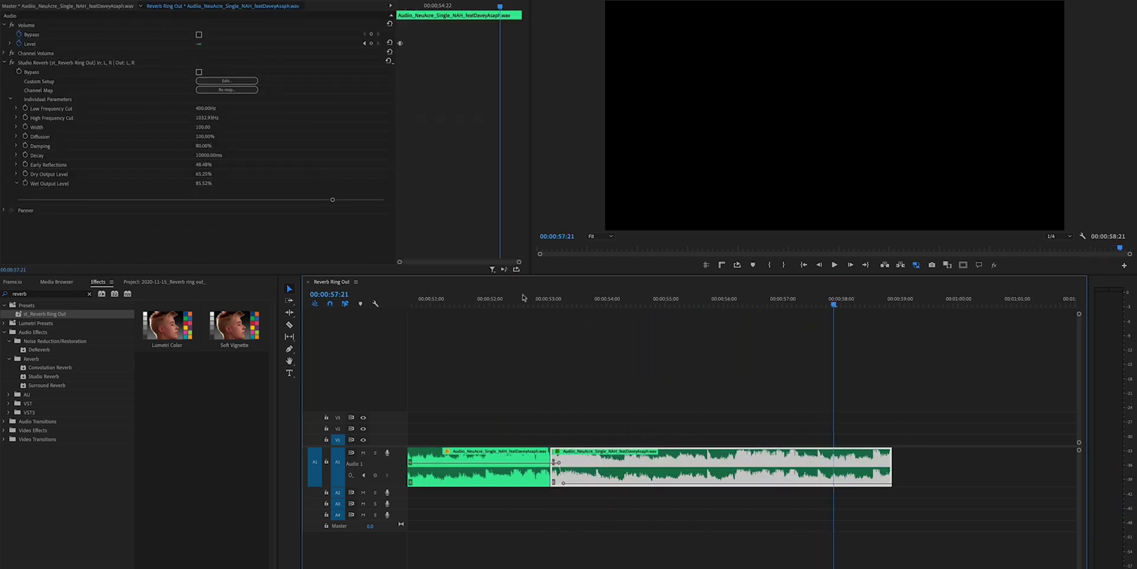
click(587, 301)
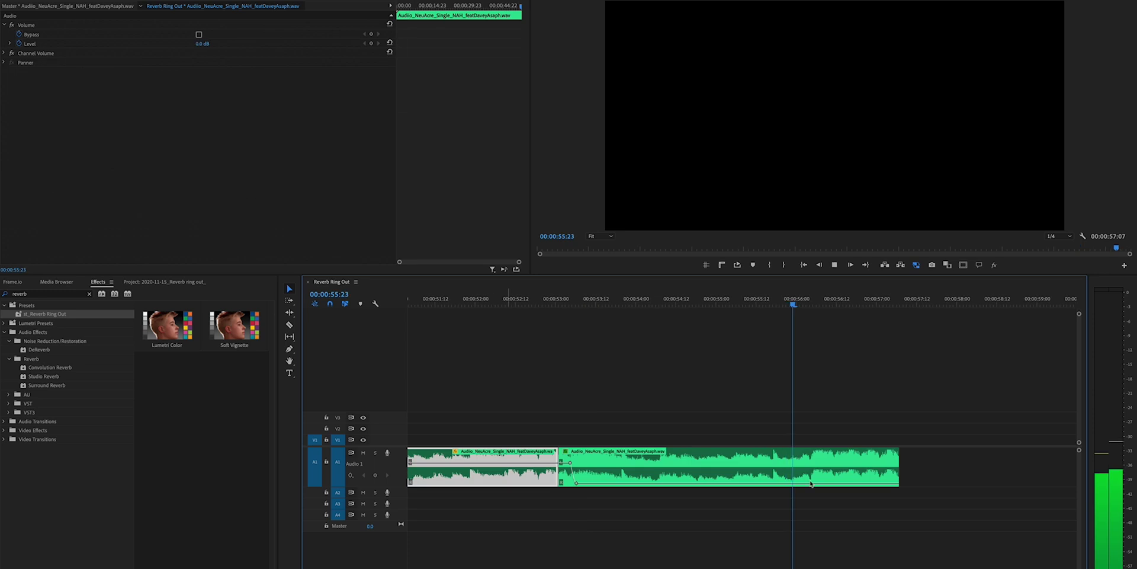
Nest the reverb segment after the cut into its own sequence with the default name.
right_click(705, 472)
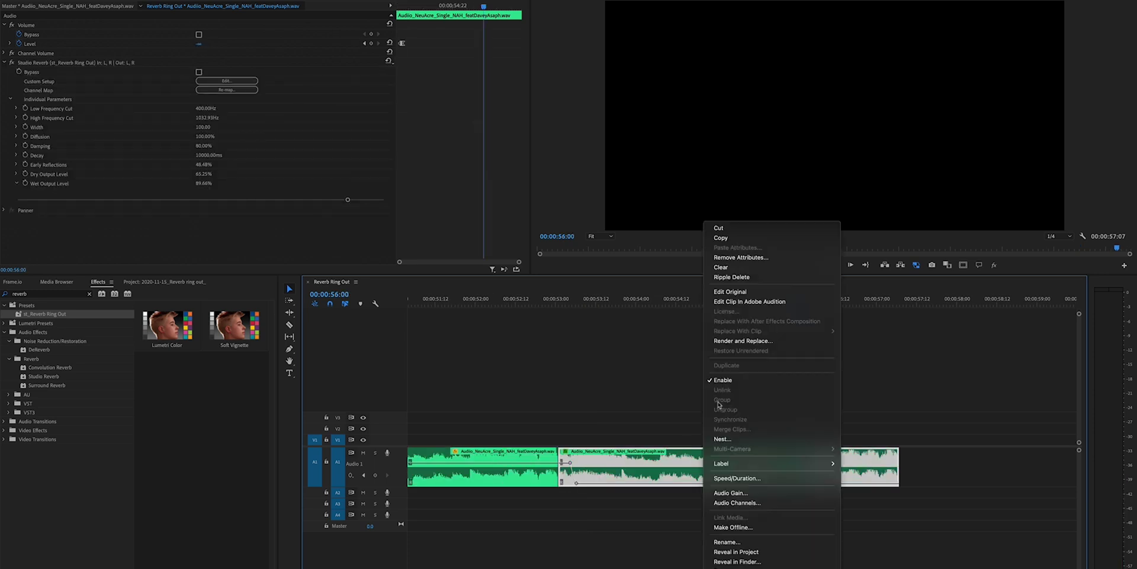
click(727, 440)
click(589, 304)
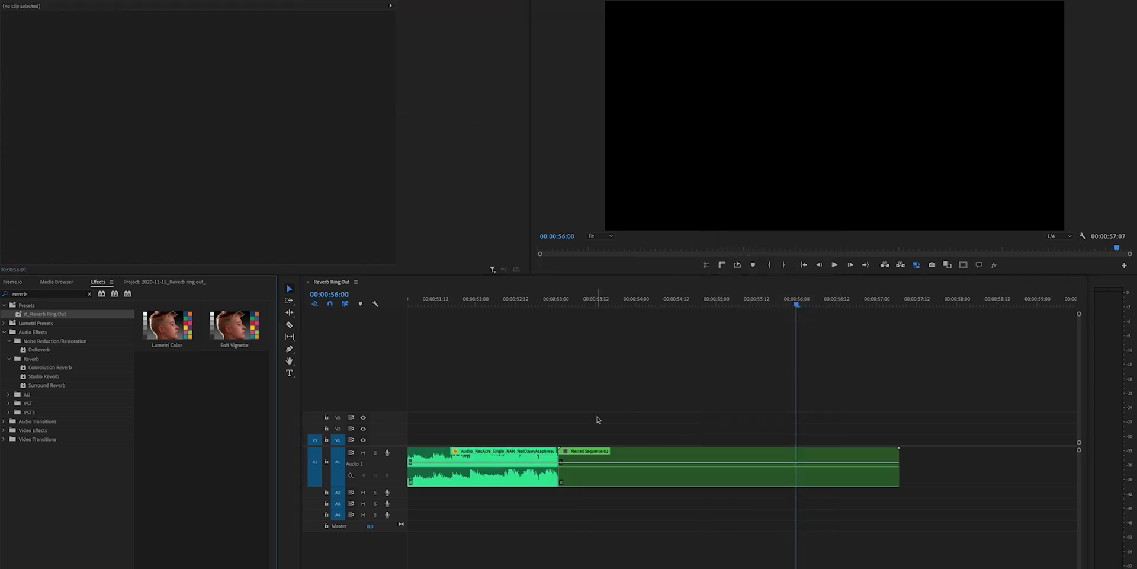
Keyframe a downward volume ramp on the nested clip to fade out the reverb tail, and play it back.
click(588, 463)
drag(649, 463, 652, 483)
key(space)
click(462, 300)
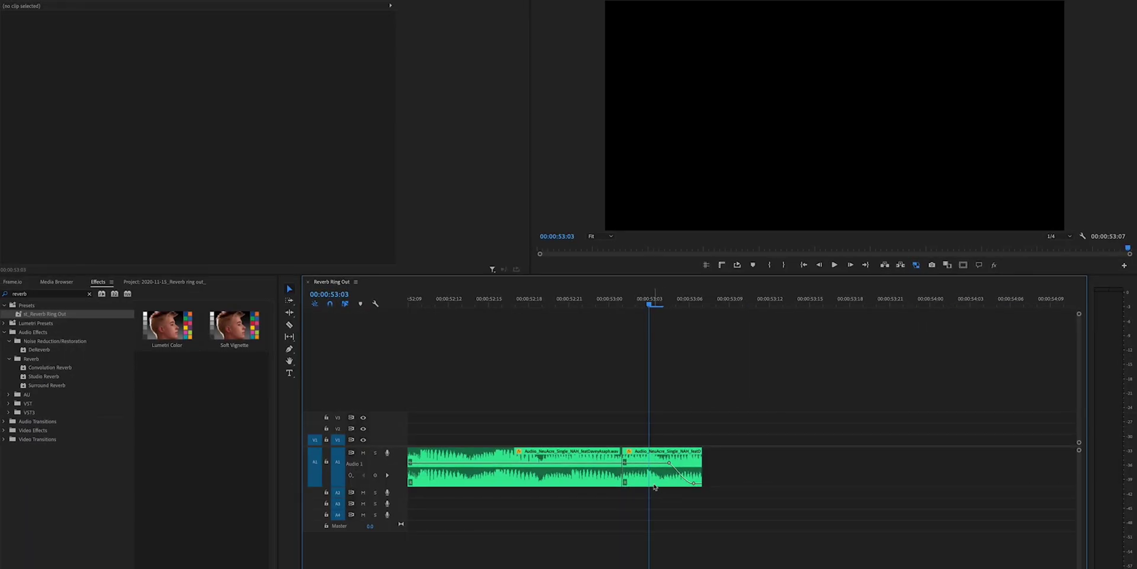
Nest the short segment between 00:00:53:01 and 00:00:53:07, keeping the default sequence name.
right_click(655, 487)
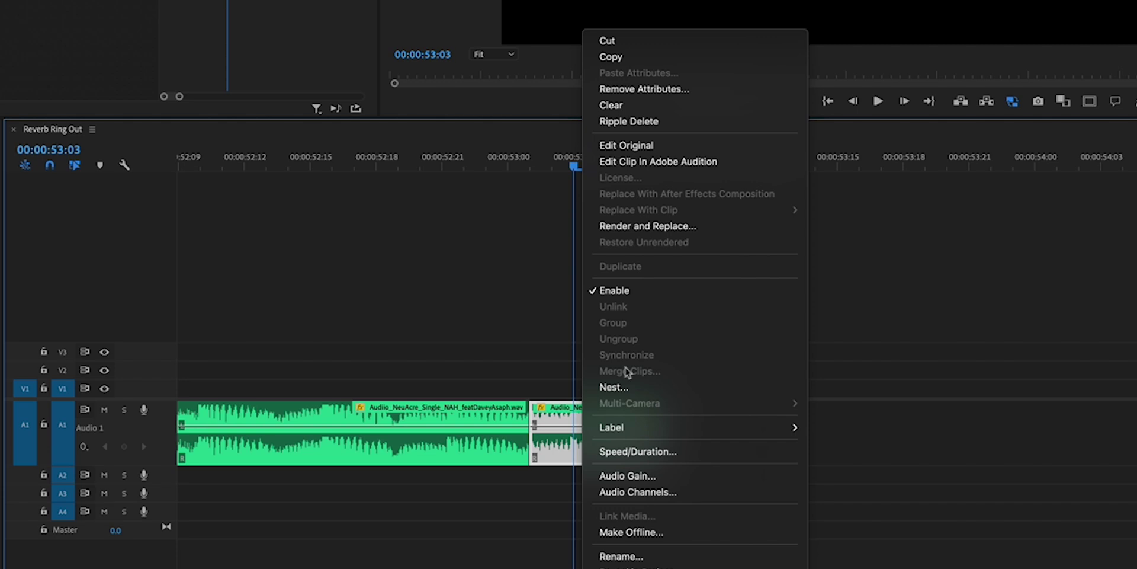
click(614, 387)
click(472, 167)
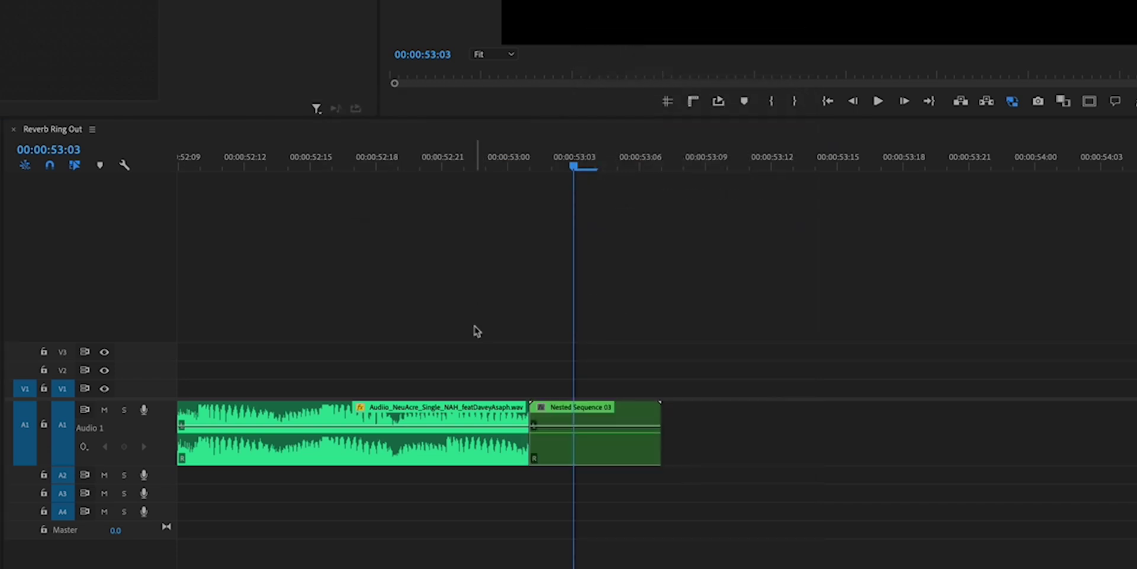
Inside the nested sequence, place three silent copies of its clip end to end on Audio 2, starting at 00:00:00:06, and close the sequence.
double_click(581, 448)
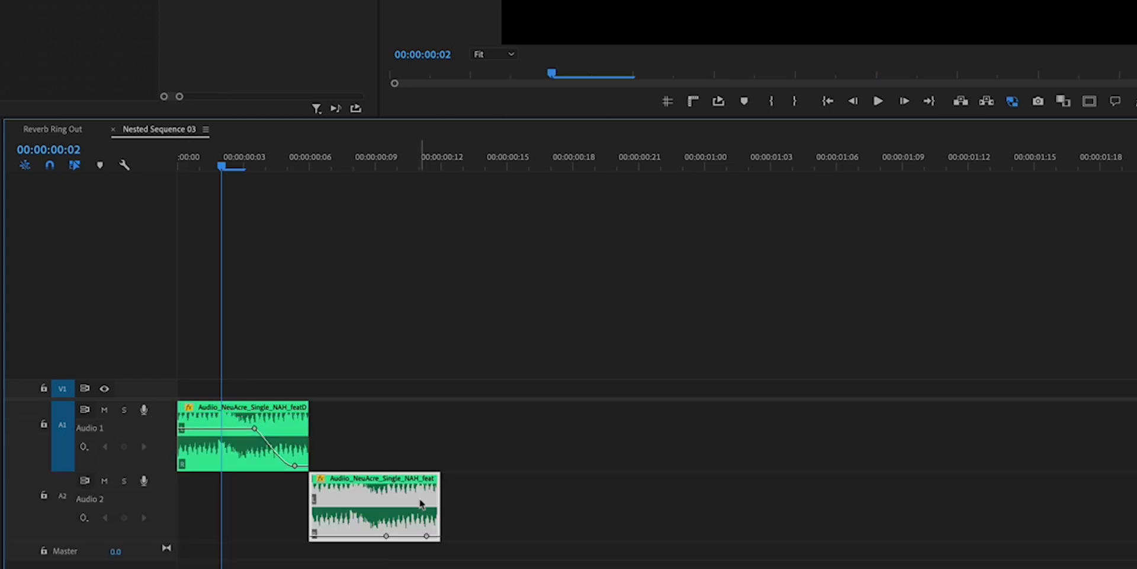
drag(238, 178, 351, 181)
drag(401, 468, 625, 493)
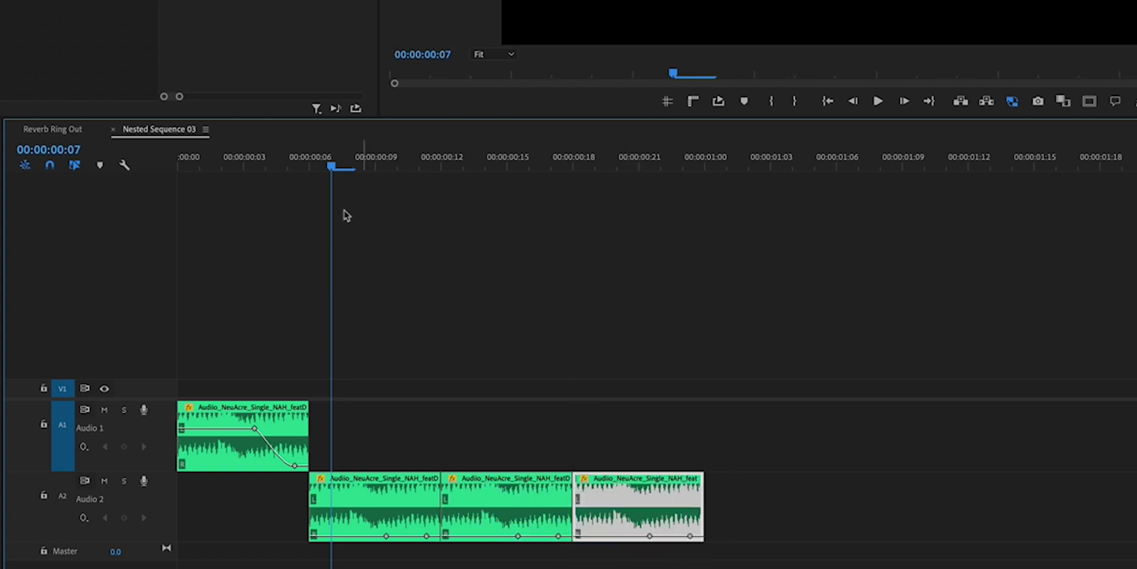
click(114, 129)
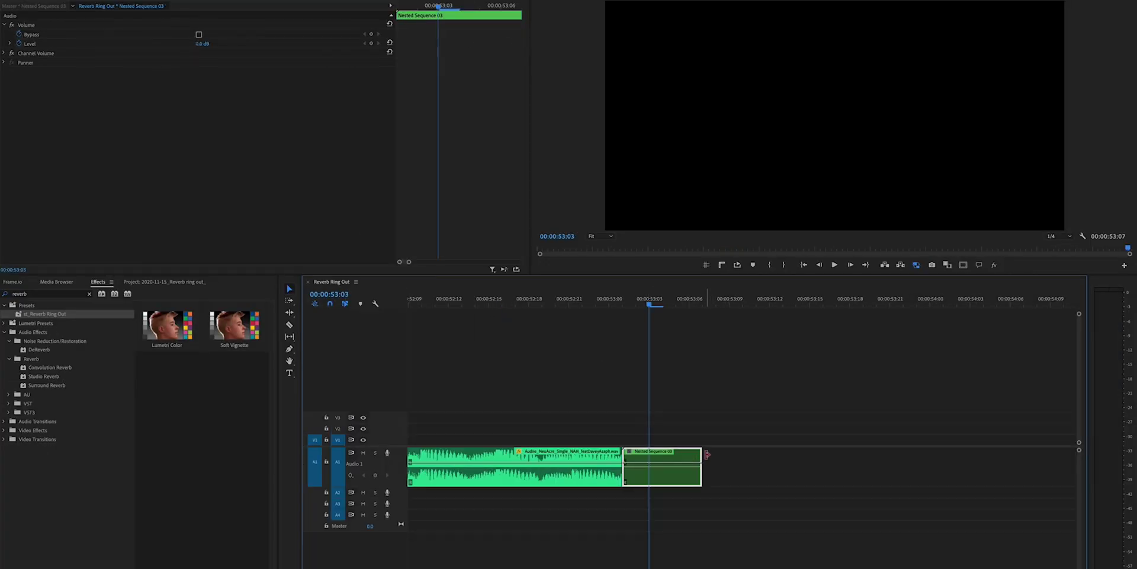
Extend the nested clip's end to 00:00:53:18 and play back across the cut.
drag(706, 454, 850, 454)
click(752, 406)
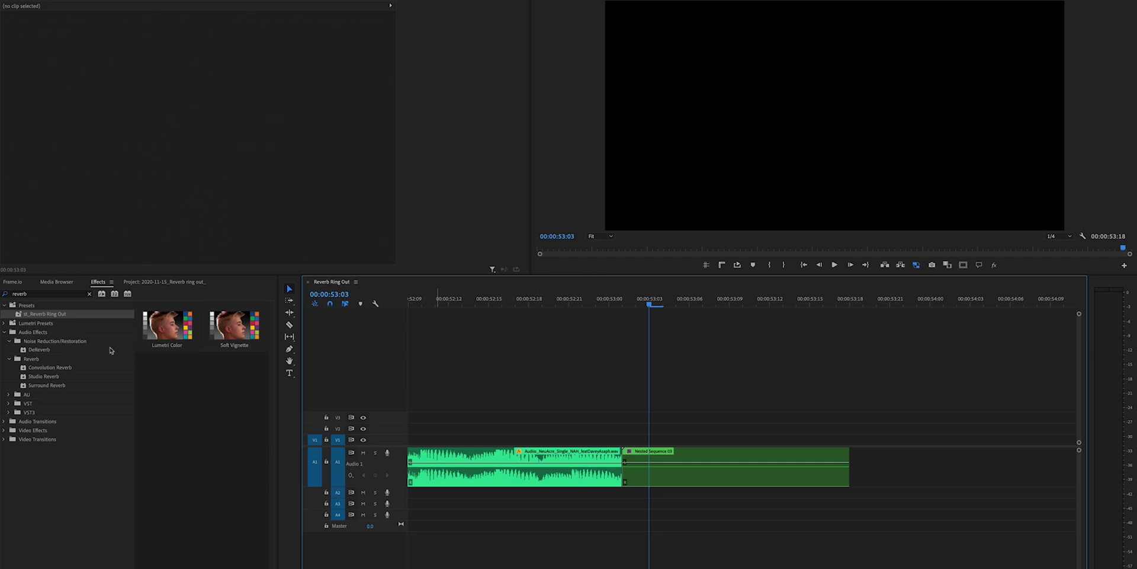
drag(51, 320, 69, 318)
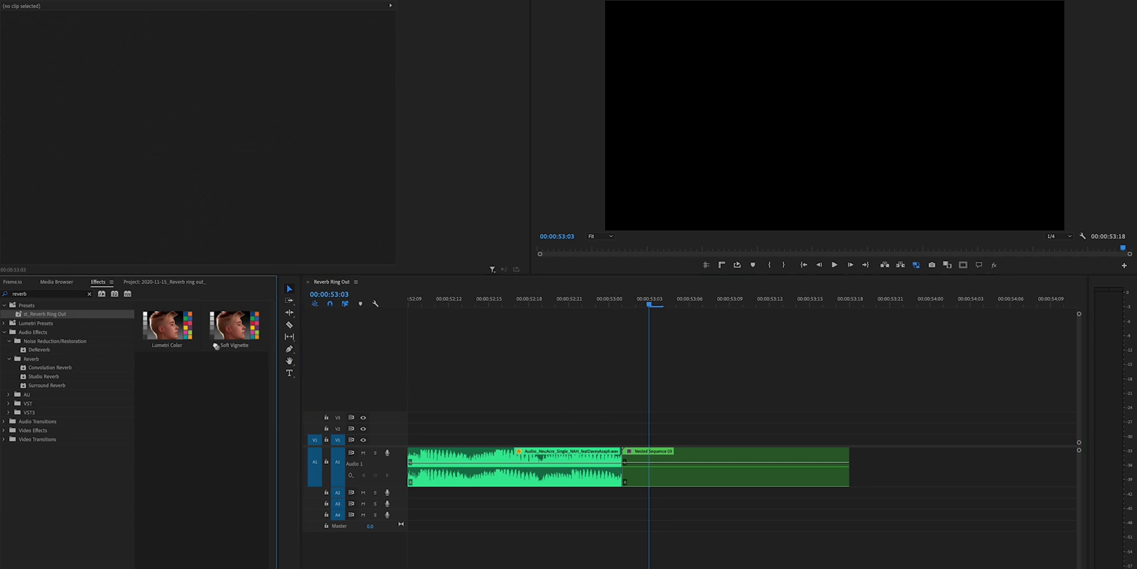
click(581, 303)
key(space)
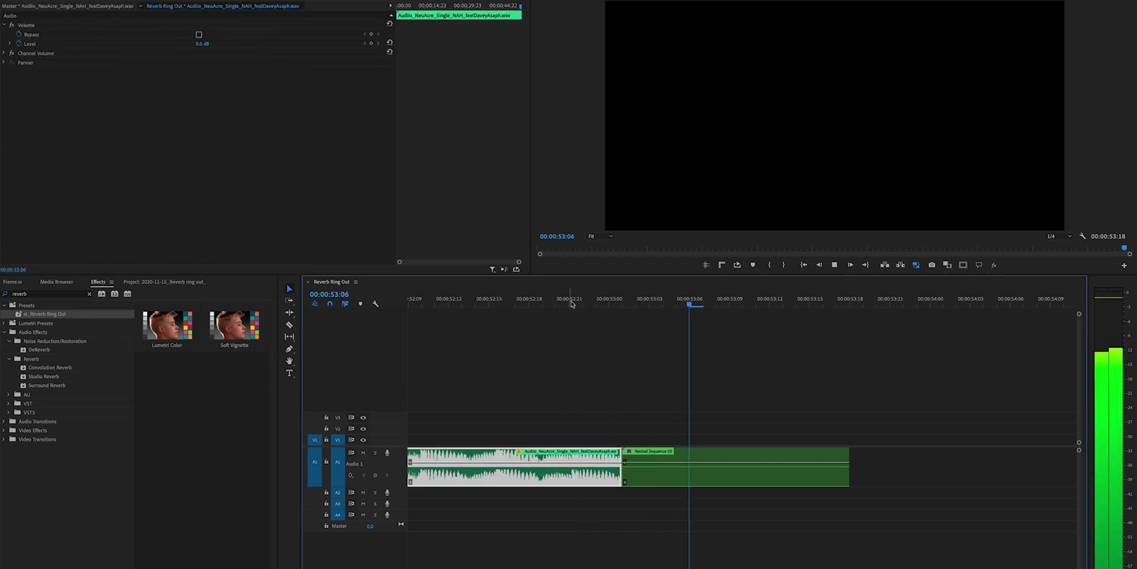
key(space)
Apply the st_Reverb Ring Out preset to the nested clip and play back the ending.
drag(71, 314, 102, 318)
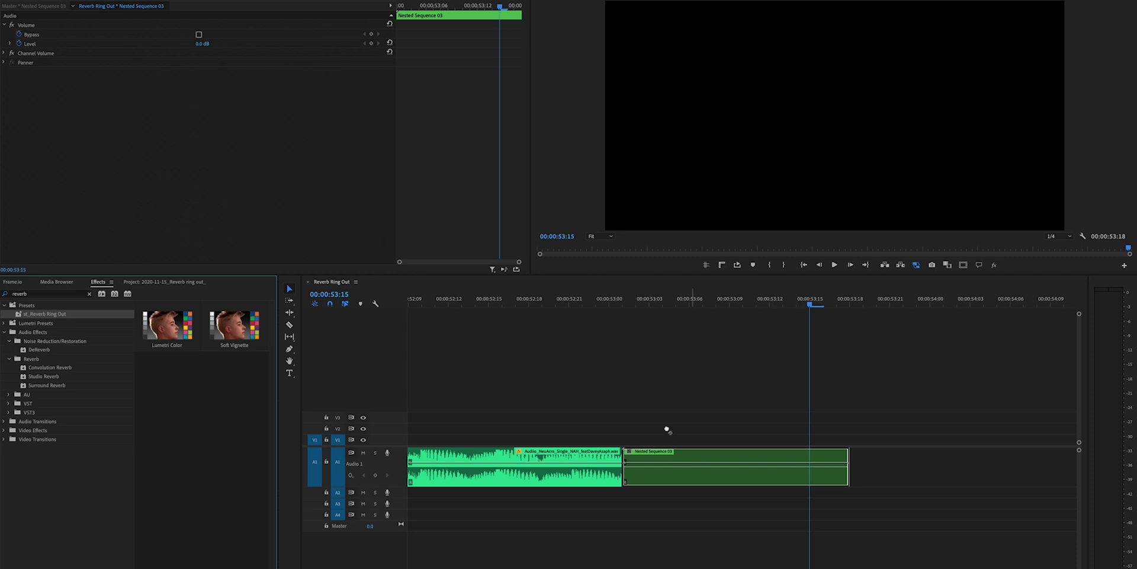
drag(667, 429, 669, 465)
click(559, 304)
key(space)
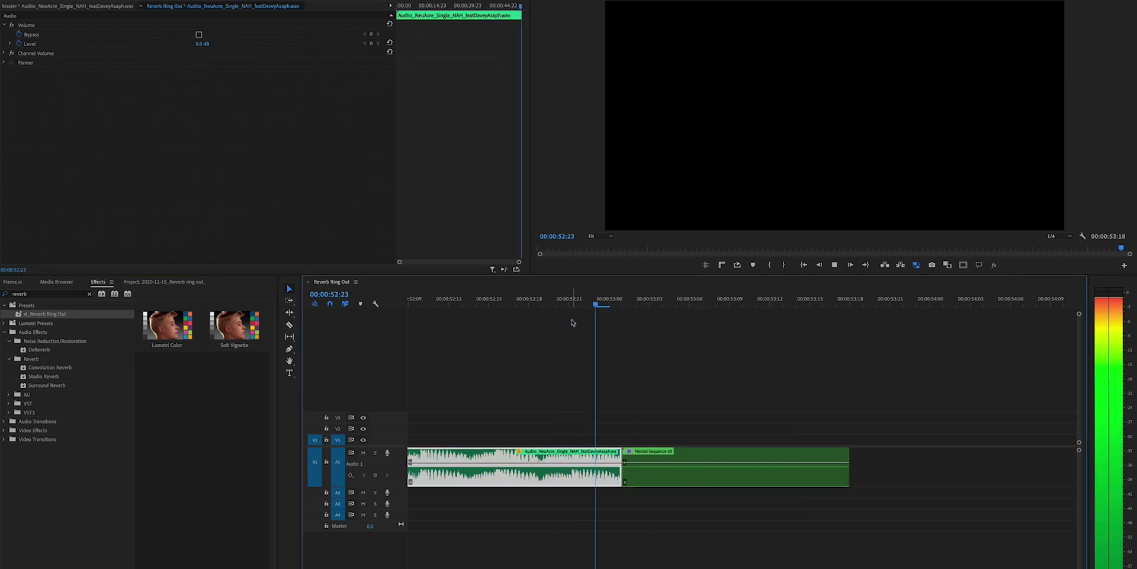